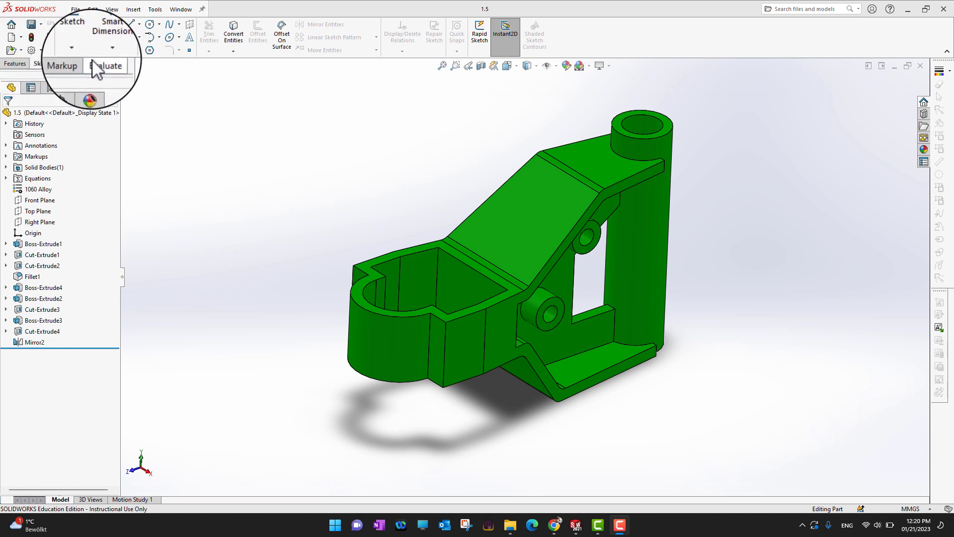
Step: Hide the Evaluate command set from the CommandManager
right_click(96, 60)
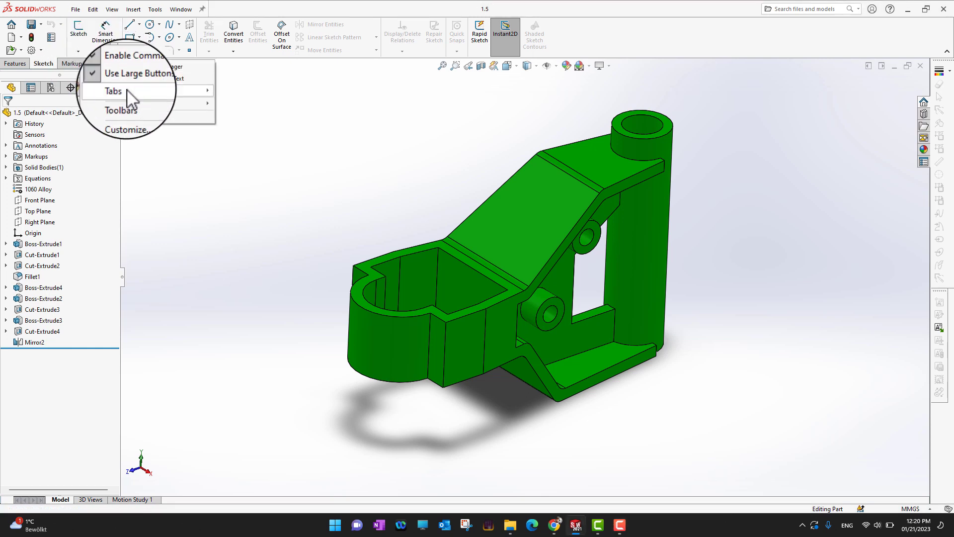
mouse_move(125, 91)
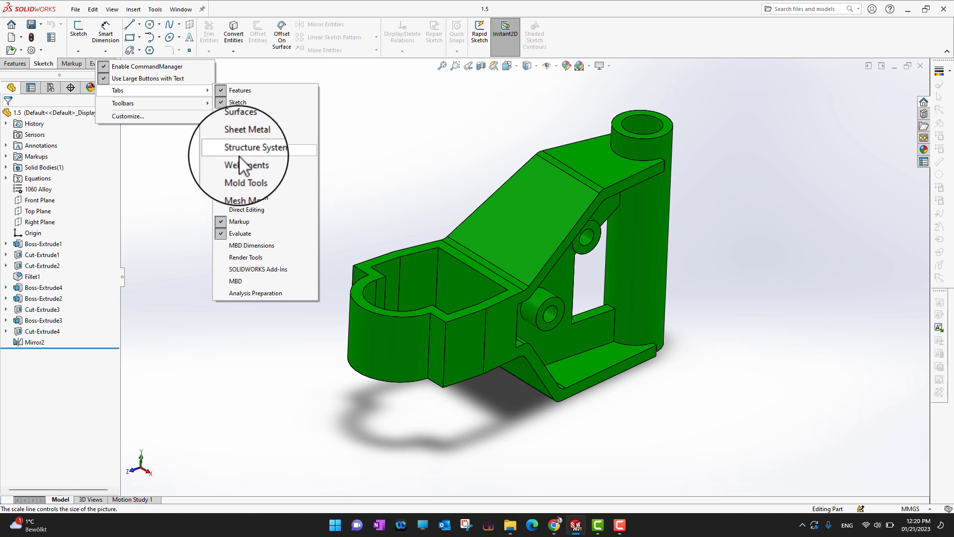
click(219, 233)
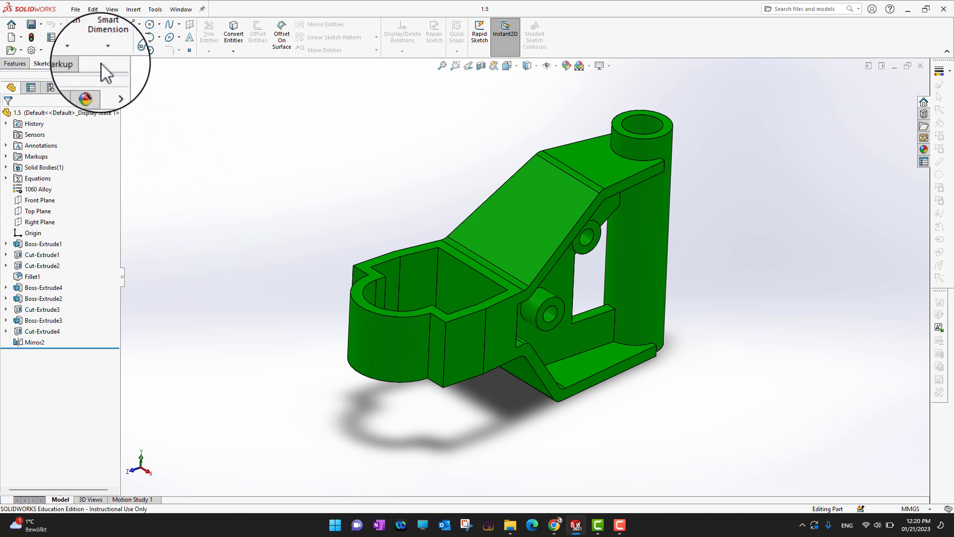
Step: Restore the Evaluate command set to the CommandManager
right_click(83, 66)
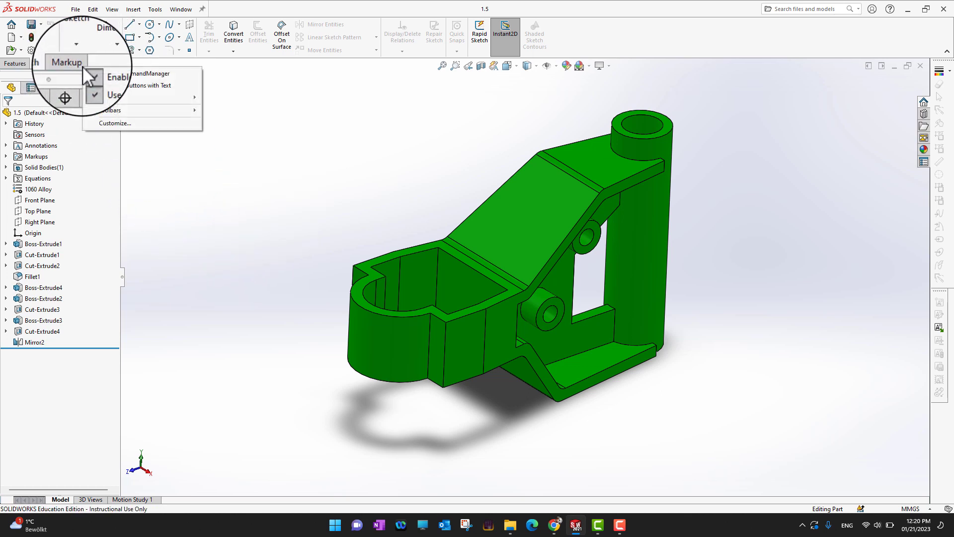
click(196, 206)
right_click(65, 64)
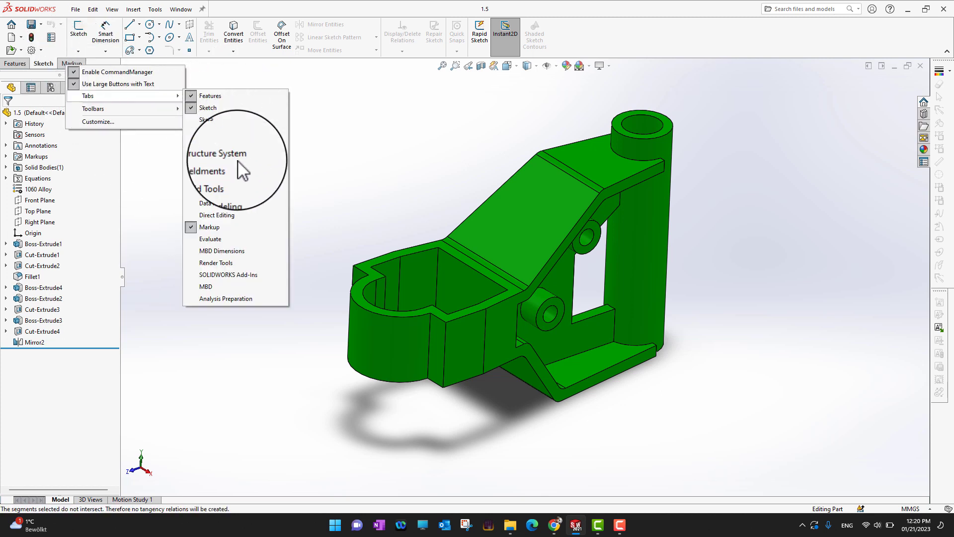
click(210, 240)
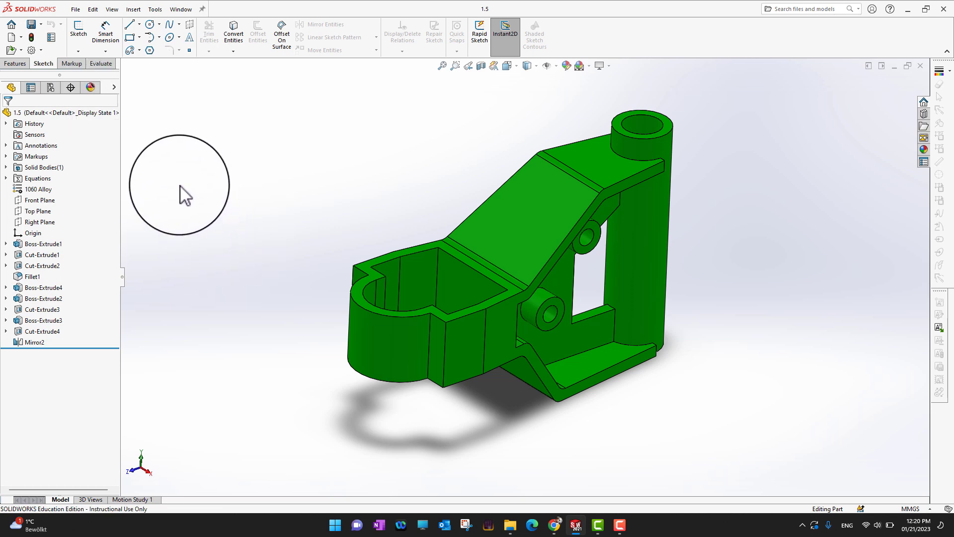
Step: Measure the distance between the top end face of the upright tube and the underside face of the bracket's lower flange
click(99, 64)
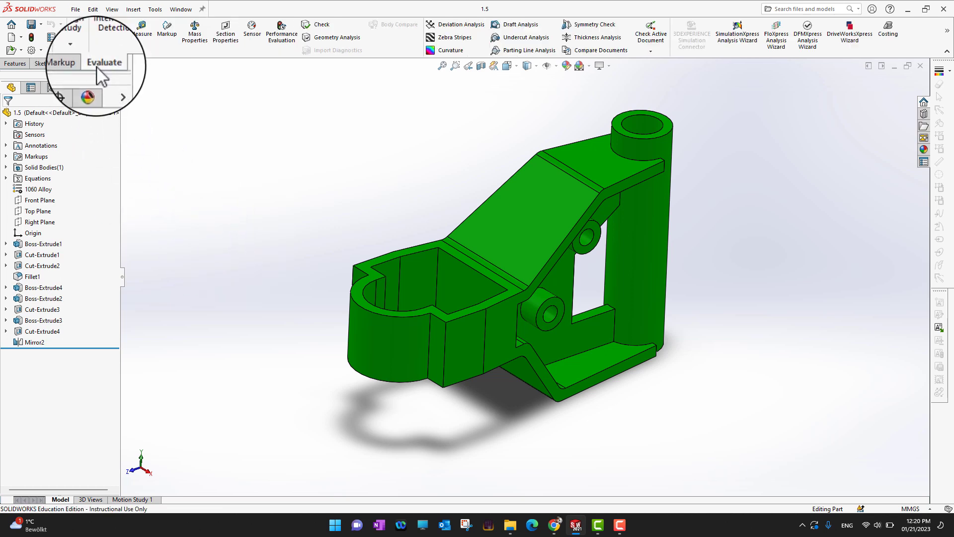
click(143, 38)
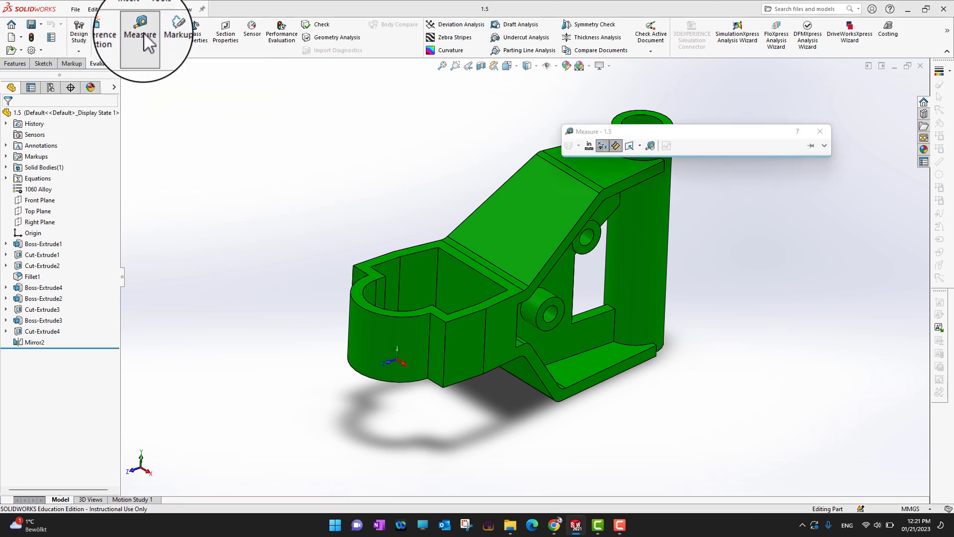
drag(684, 140, 731, 413)
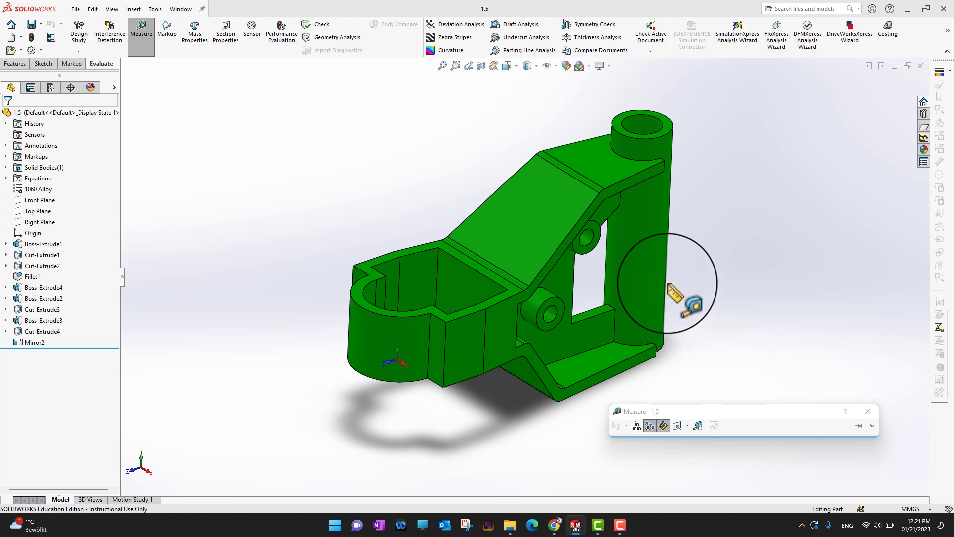
click(675, 133)
middle_drag(721, 333, 687, 132)
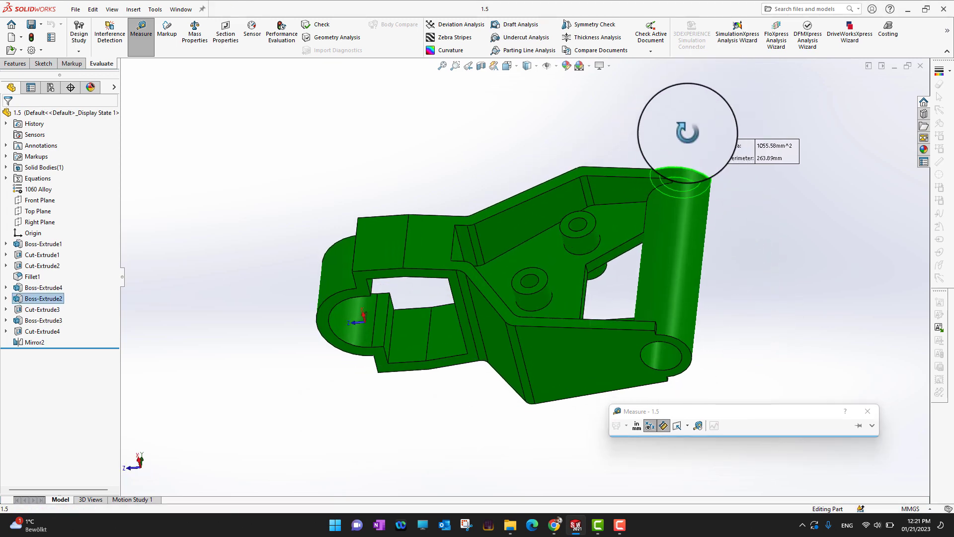
click(619, 362)
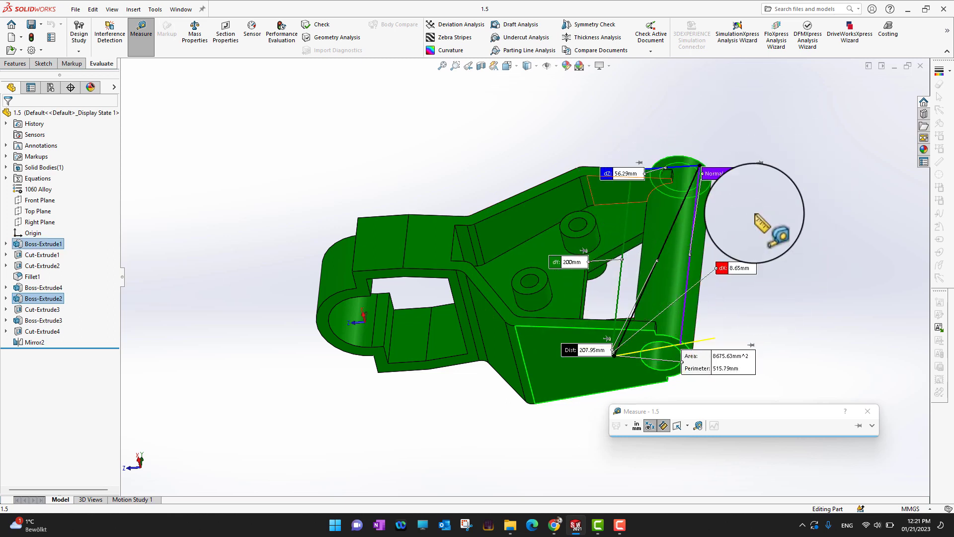
middle_drag(743, 228, 799, 249)
key(g)
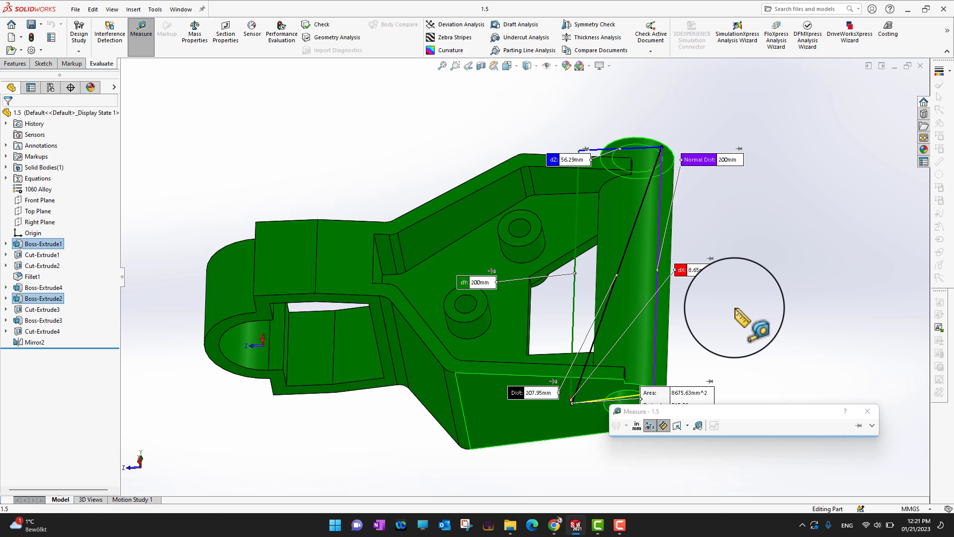
middle_drag(733, 307, 766, 317)
scroll(765, 317, down, 3)
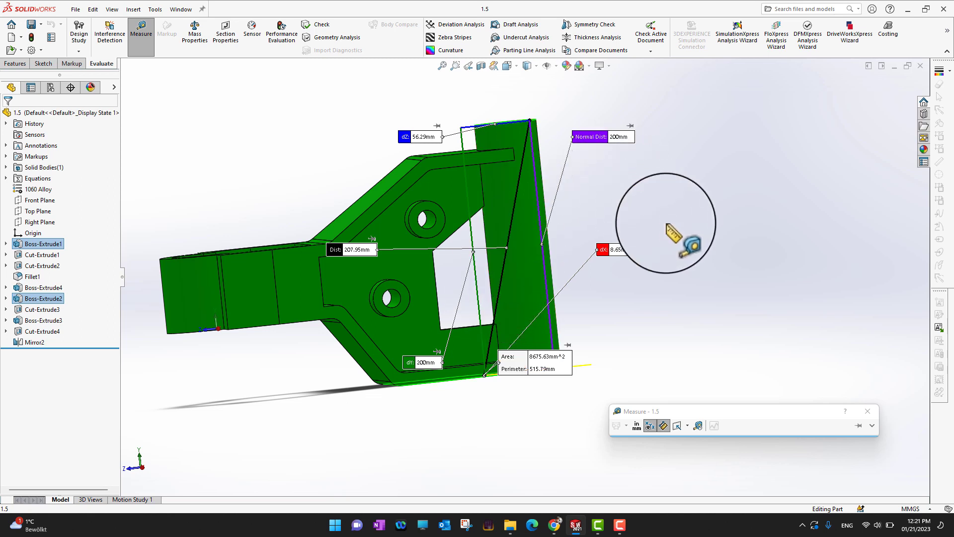
click(868, 411)
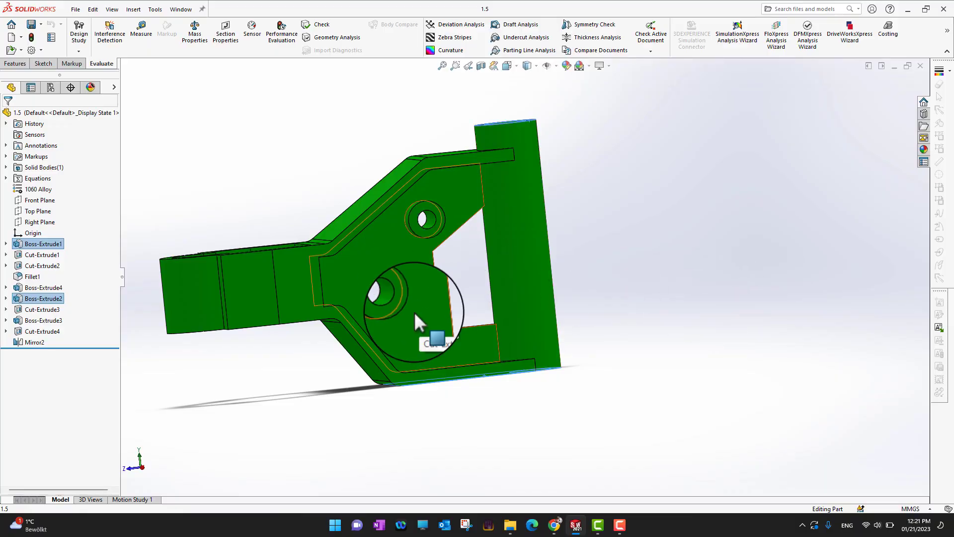
Step: Start a sketch on the lower round boss's end face and draw a circle of about 12.6 mm radius concentric with its hole
scroll(413, 311, down, 3)
scroll(735, 267, down, 2)
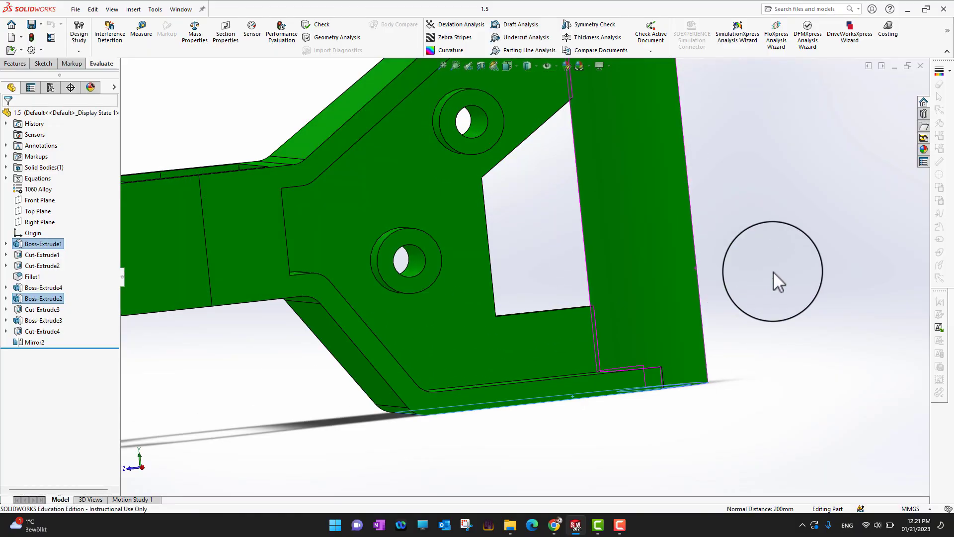
mouse_move(773, 272)
middle_down()
mouse_move(756, 264)
mouse_move(765, 267)
middle_up()
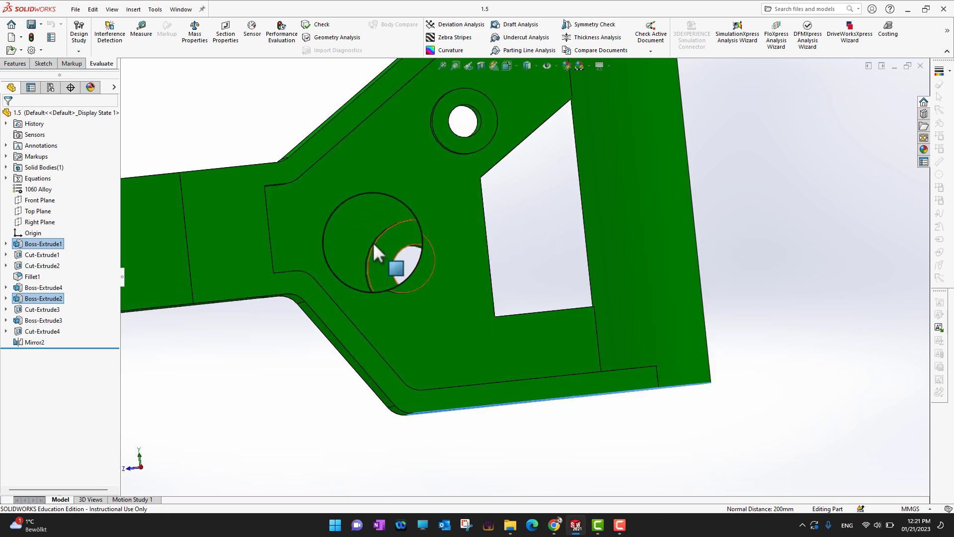
click(43, 63)
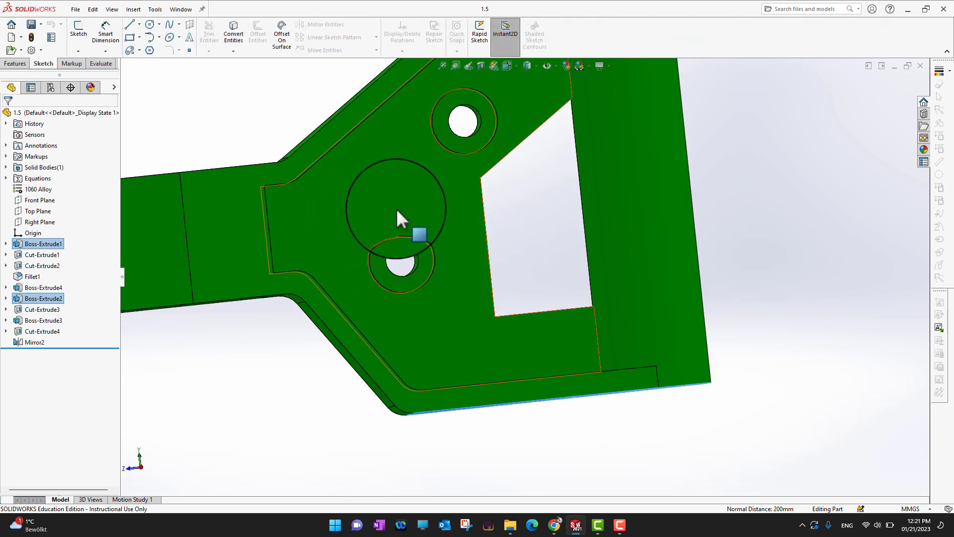
click(418, 242)
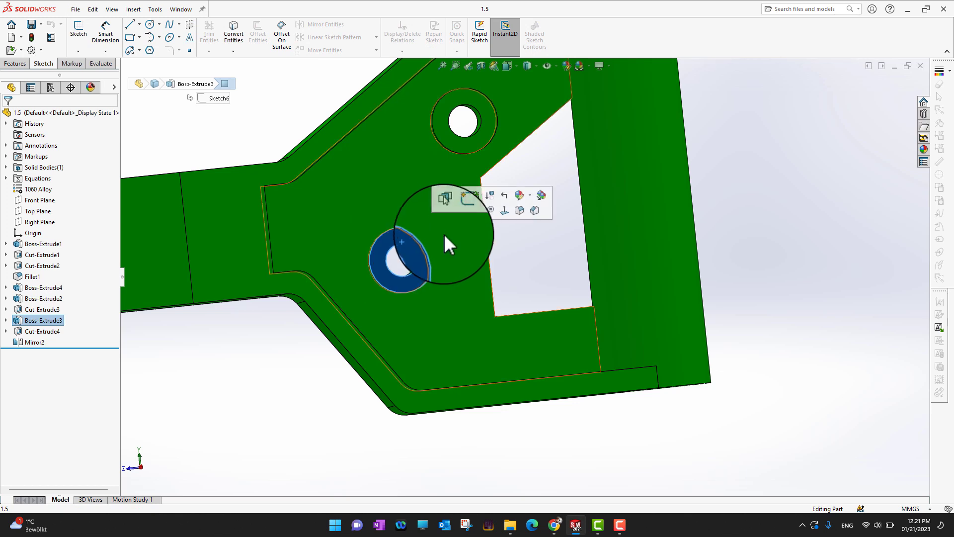
click(459, 205)
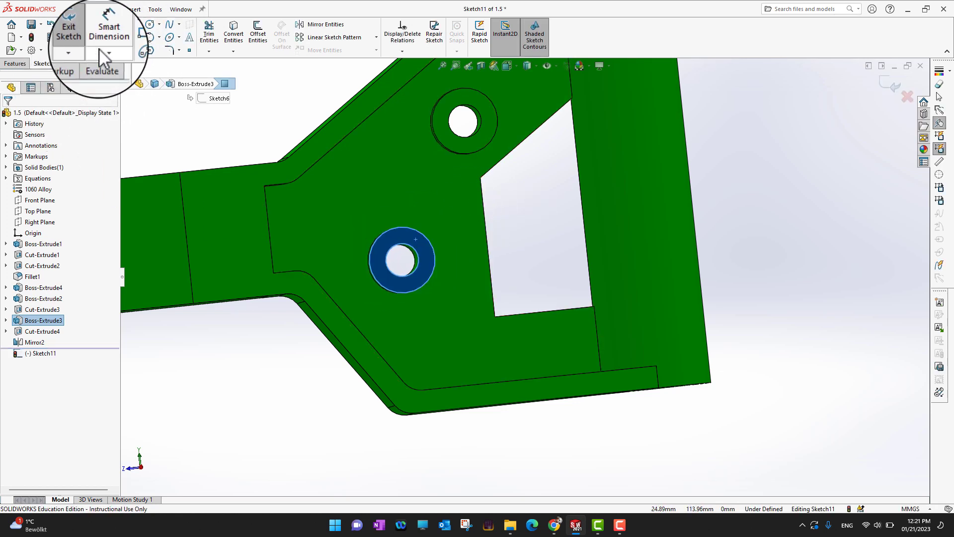
click(149, 26)
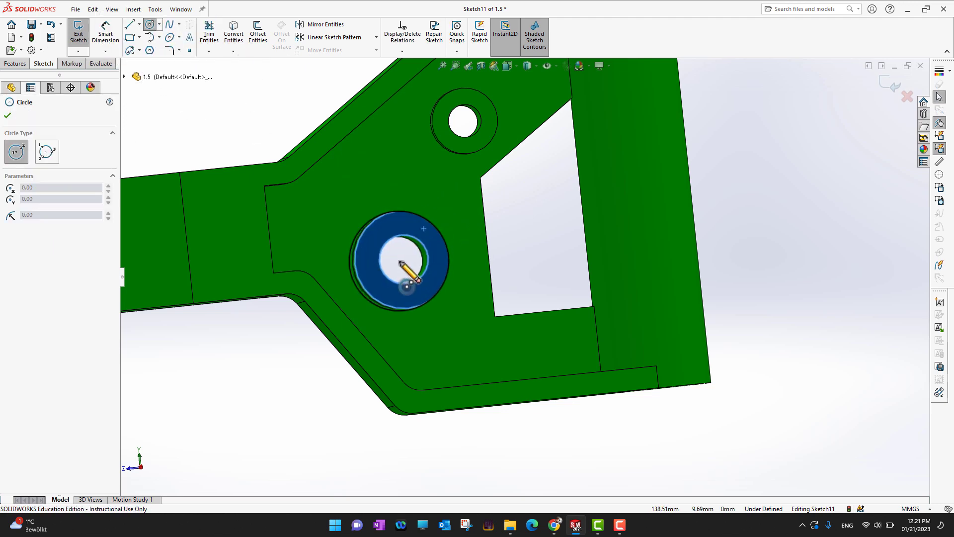
click(389, 253)
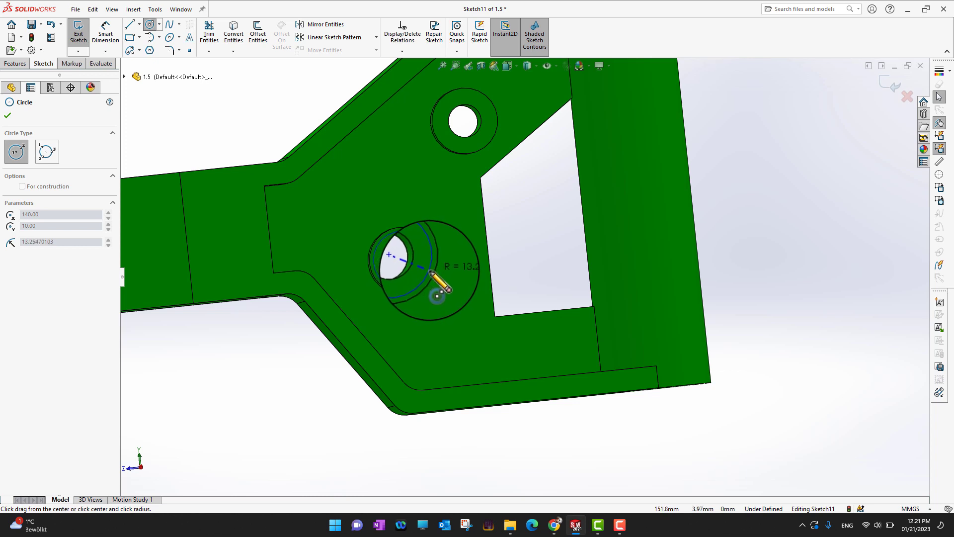
click(432, 269)
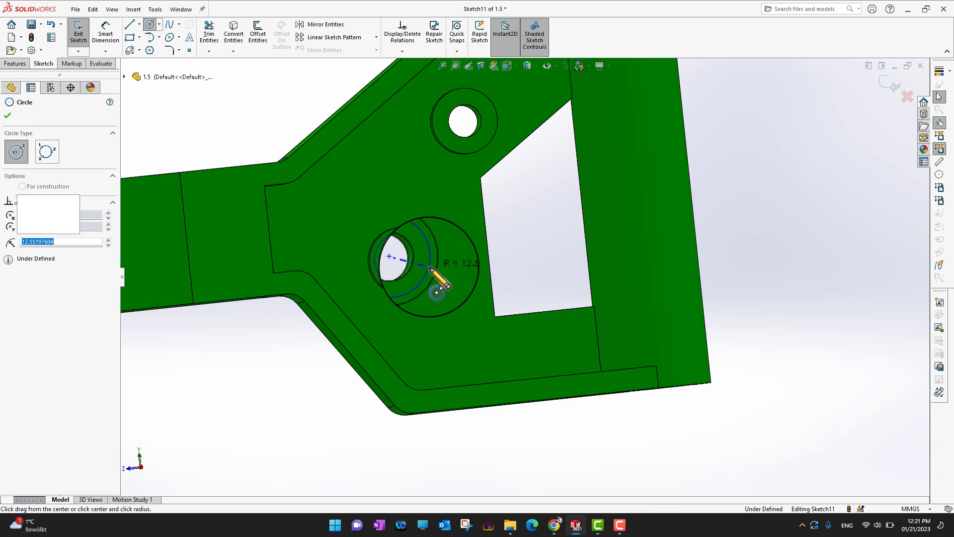
click(7, 115)
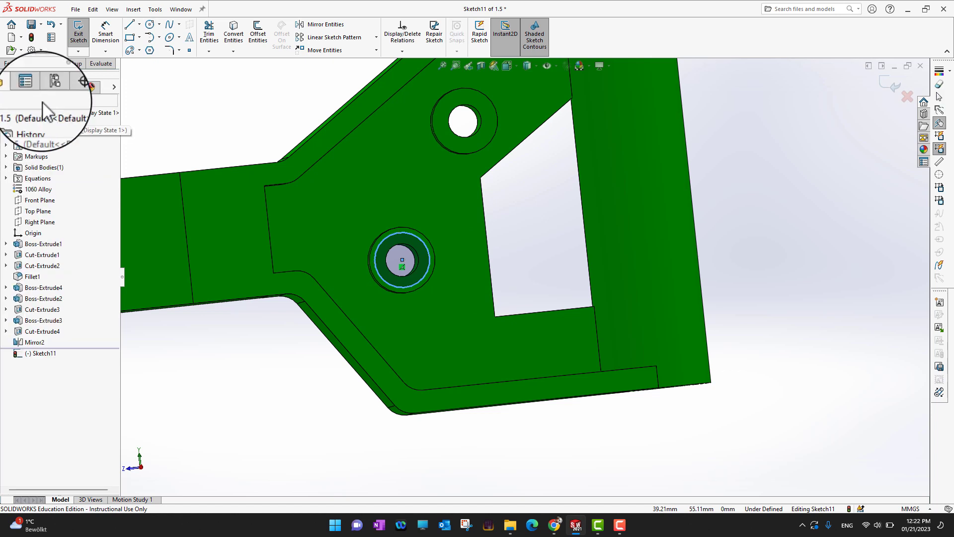
Step: Measure the distance between the sketched circle and the outer edge of the lower boss
click(101, 63)
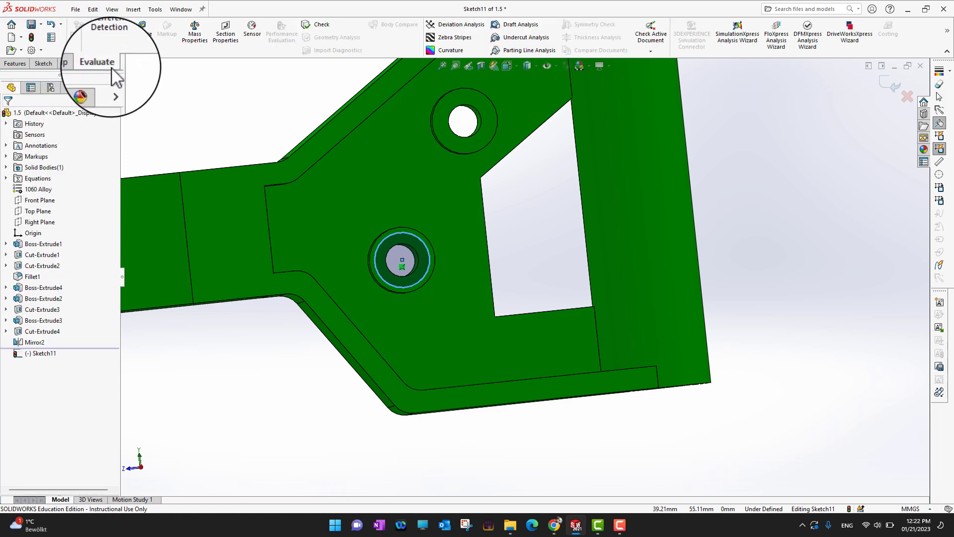
click(141, 30)
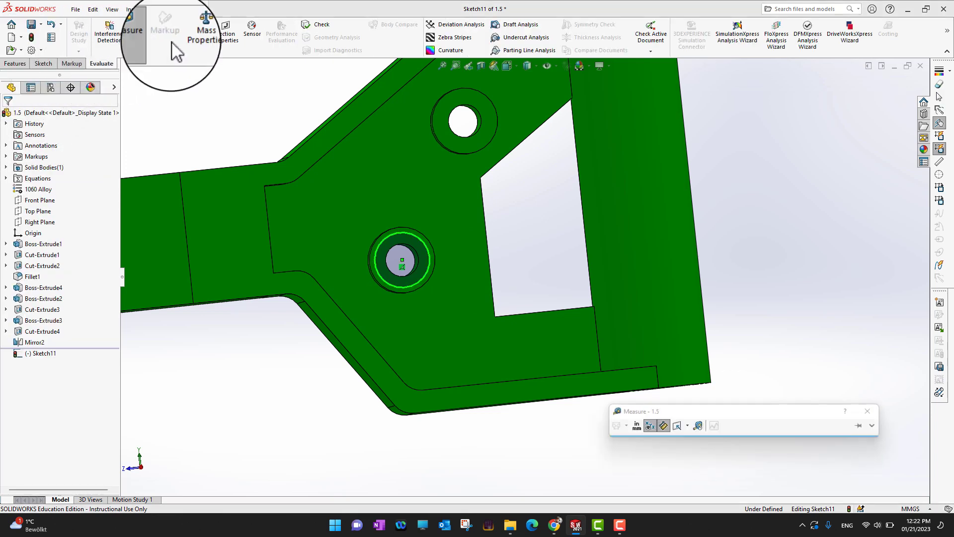
click(434, 253)
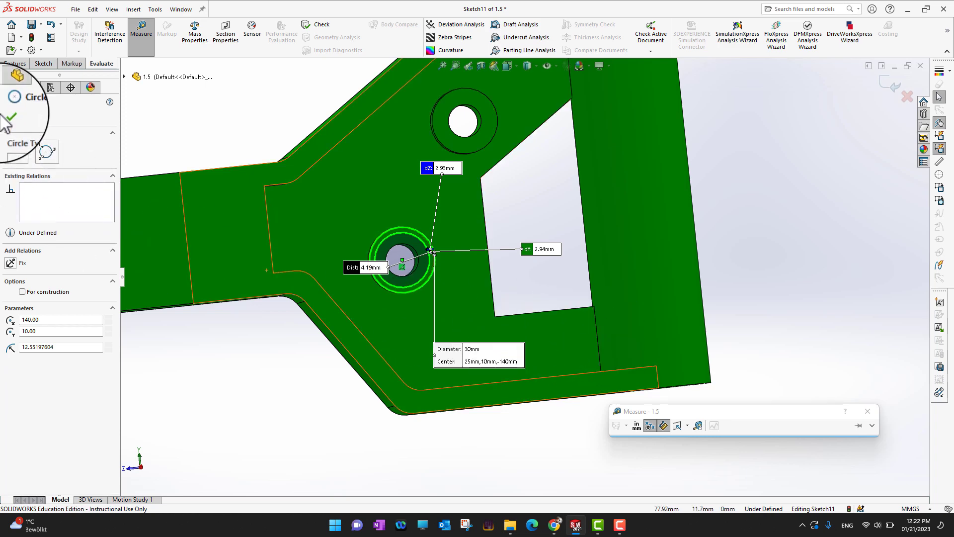
click(868, 411)
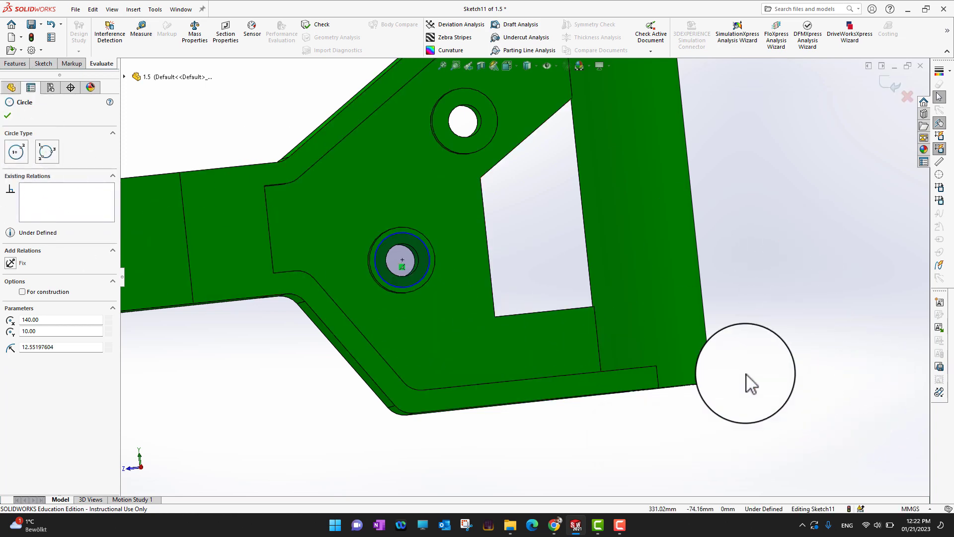
click(11, 110)
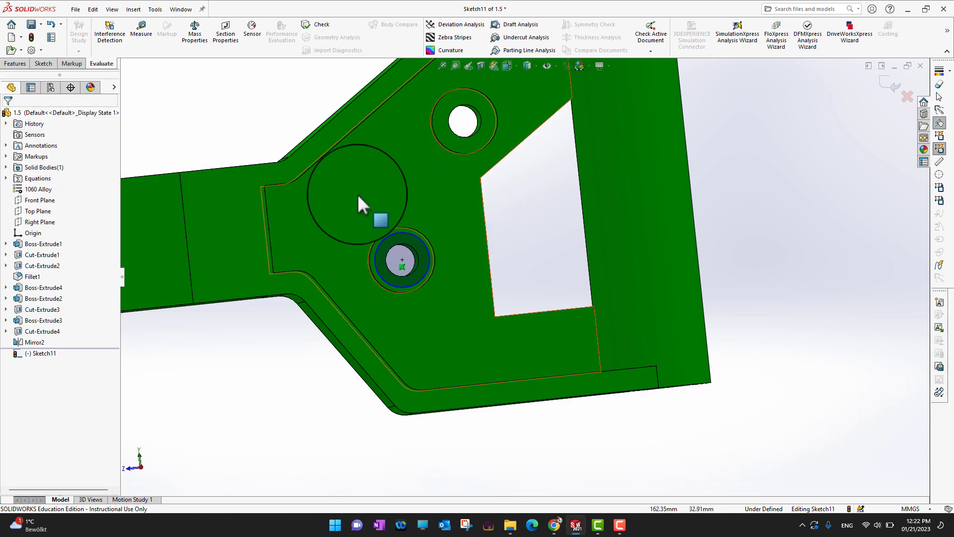
Step: Dimension the sketched circle on the lower boss with a diameter of 25 mm
click(53, 65)
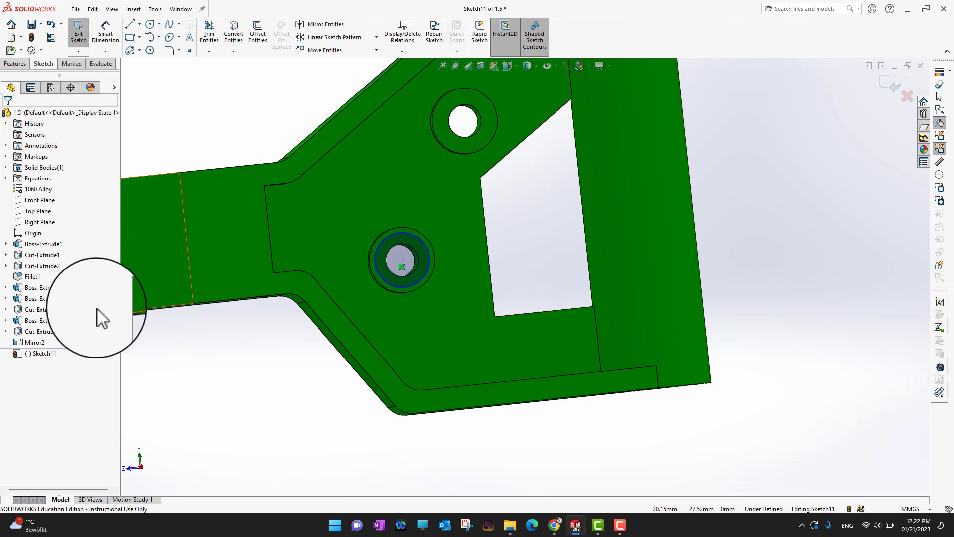
click(39, 353)
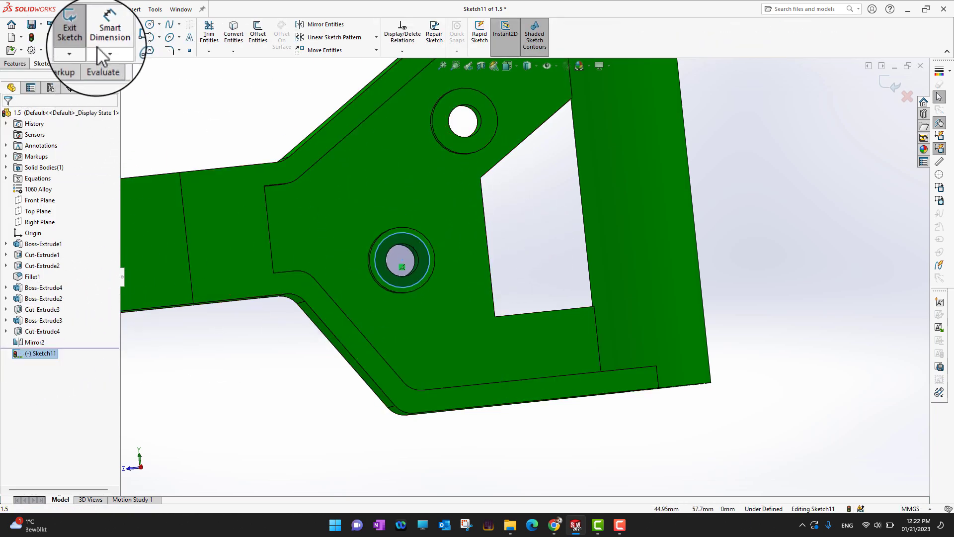
click(105, 33)
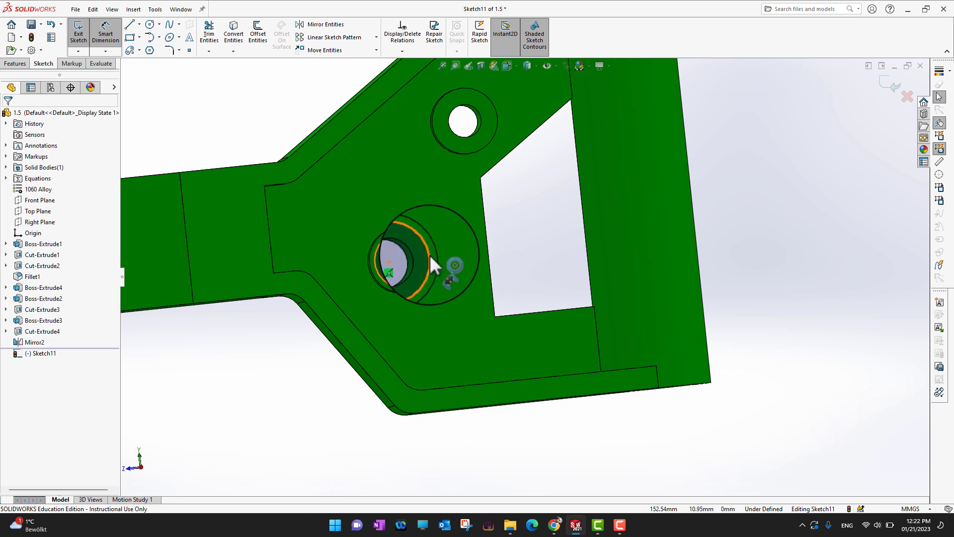
click(430, 255)
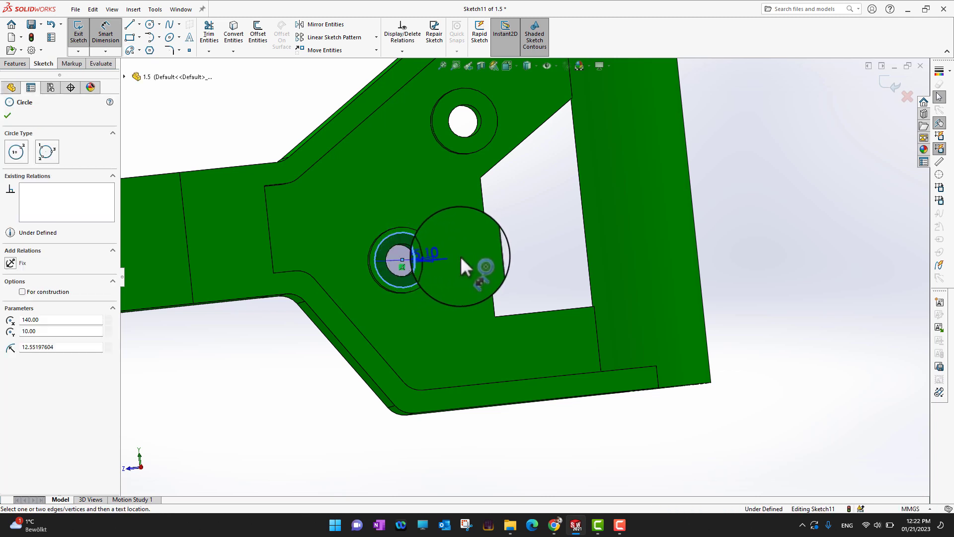
click(503, 285)
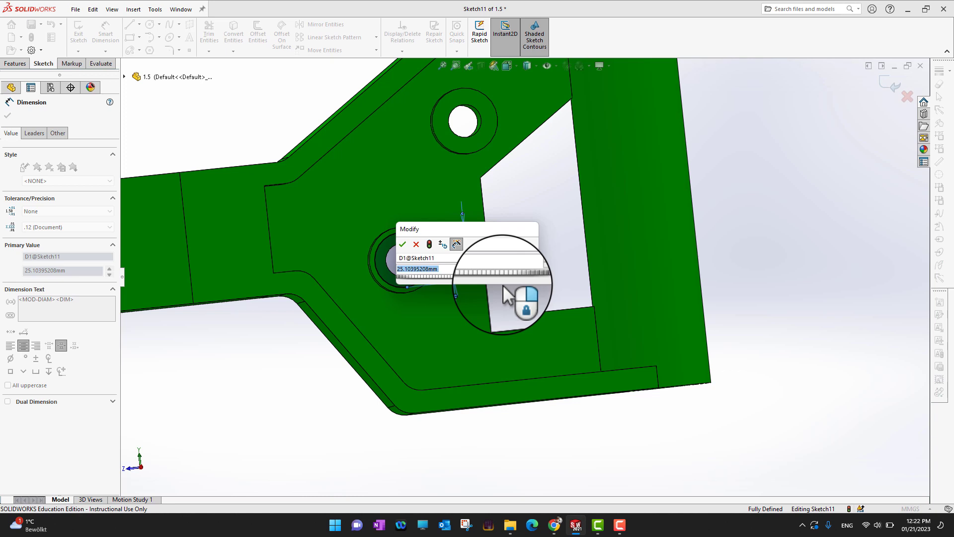
text(2)
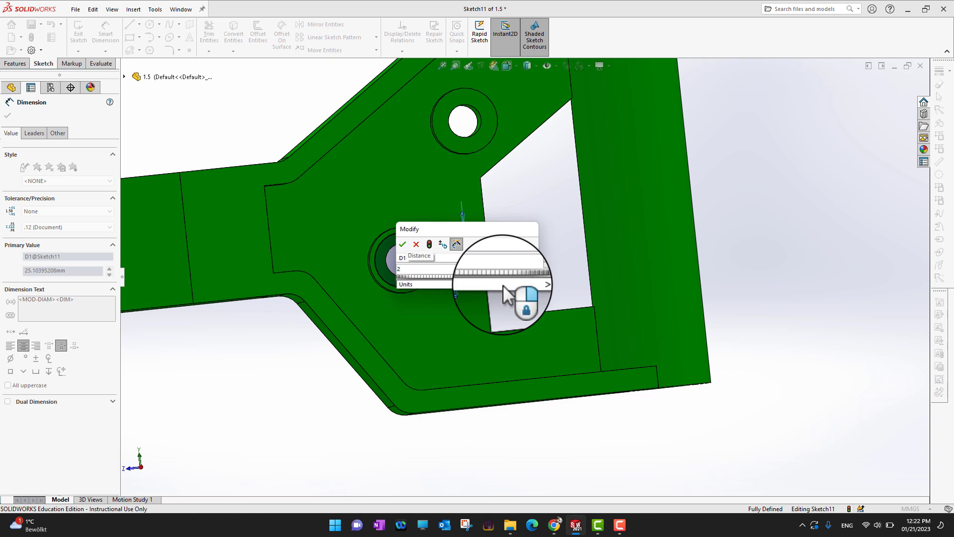
text(5)
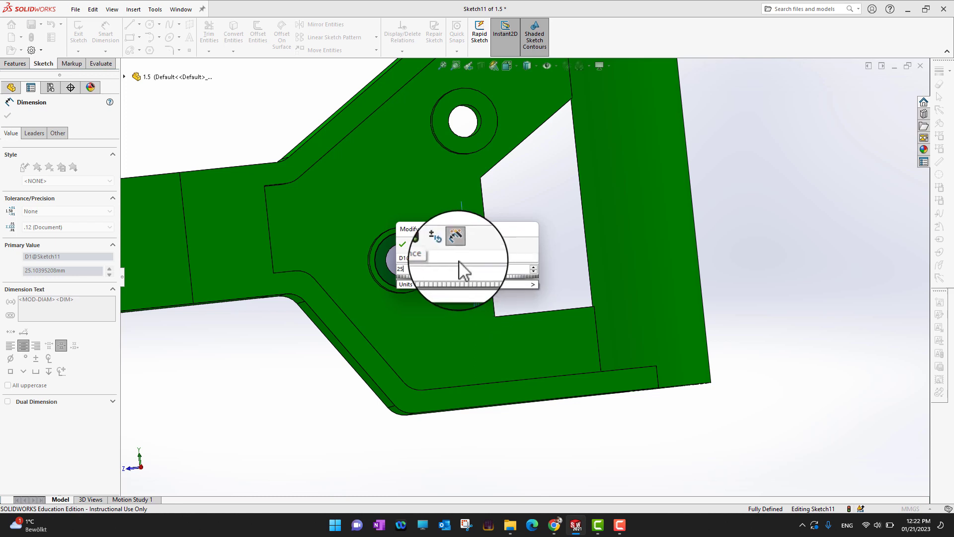
click(403, 244)
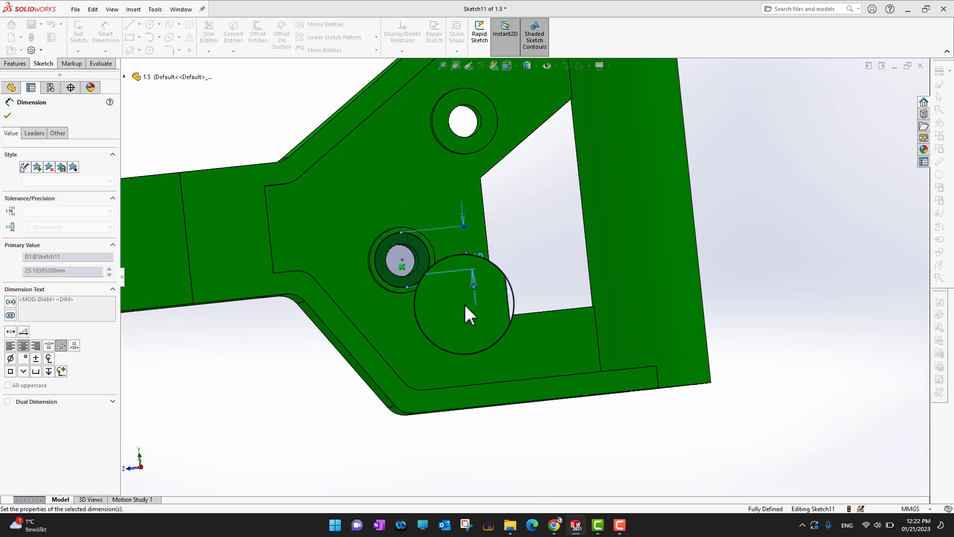
click(488, 341)
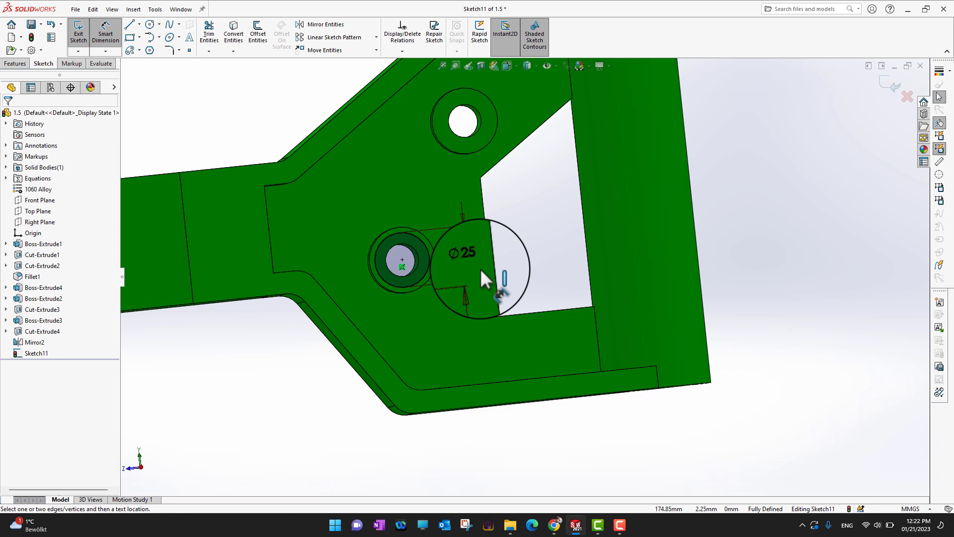
scroll(483, 267, up, 5)
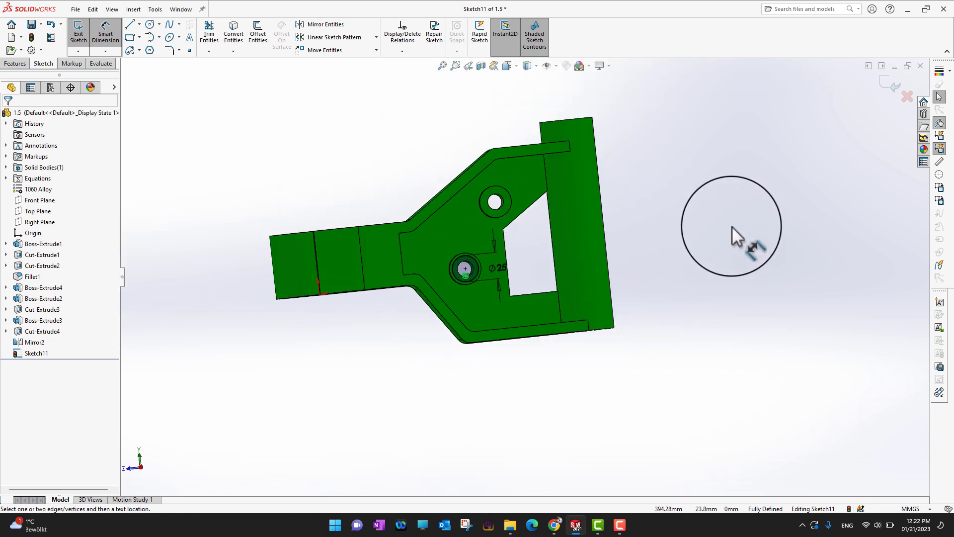
middle_drag(732, 227, 739, 288)
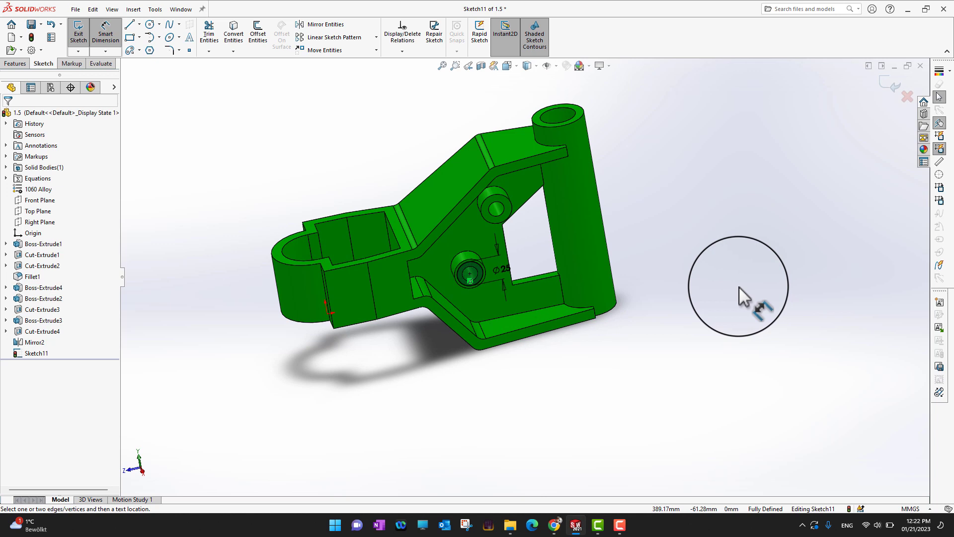